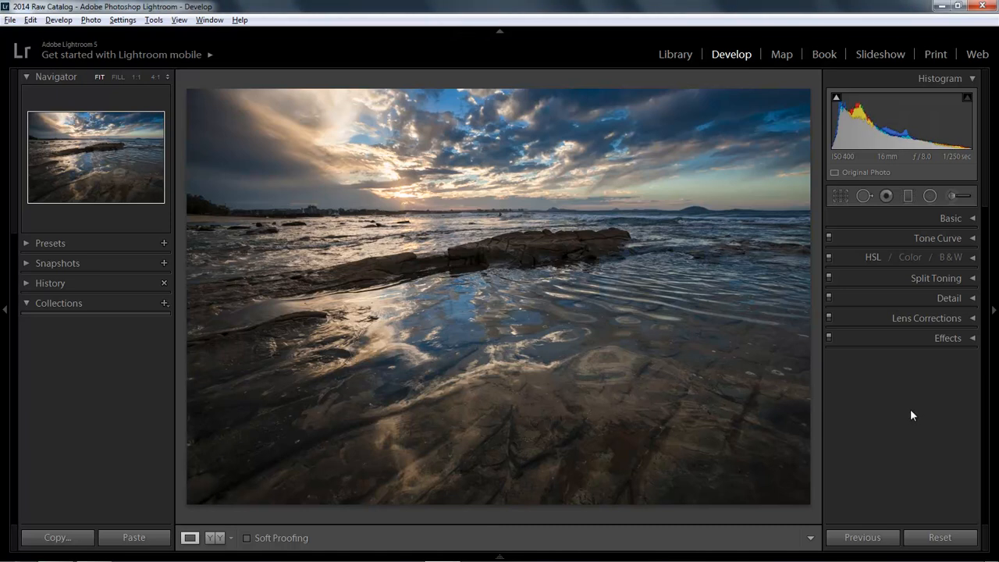
- Open the manual lens correction settings with the transform and lens vignetting controls
left_click(973, 319)
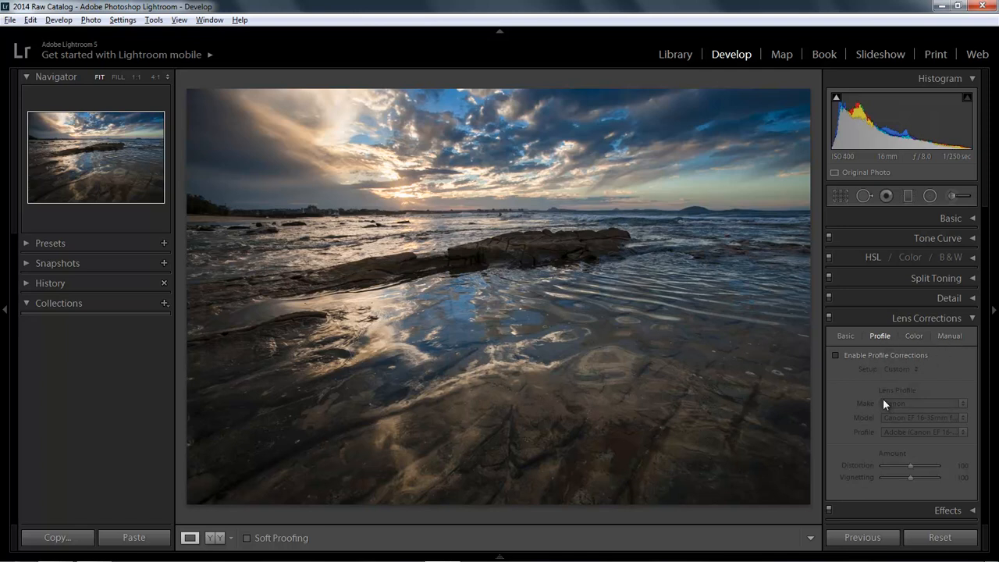
left_click(949, 337)
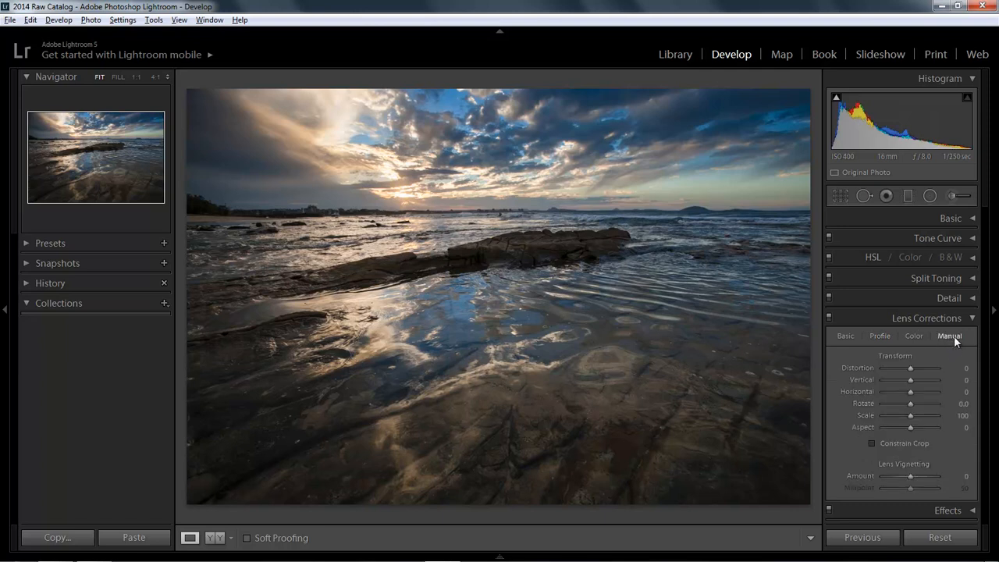
left_click_drag(911, 368, 911, 373)
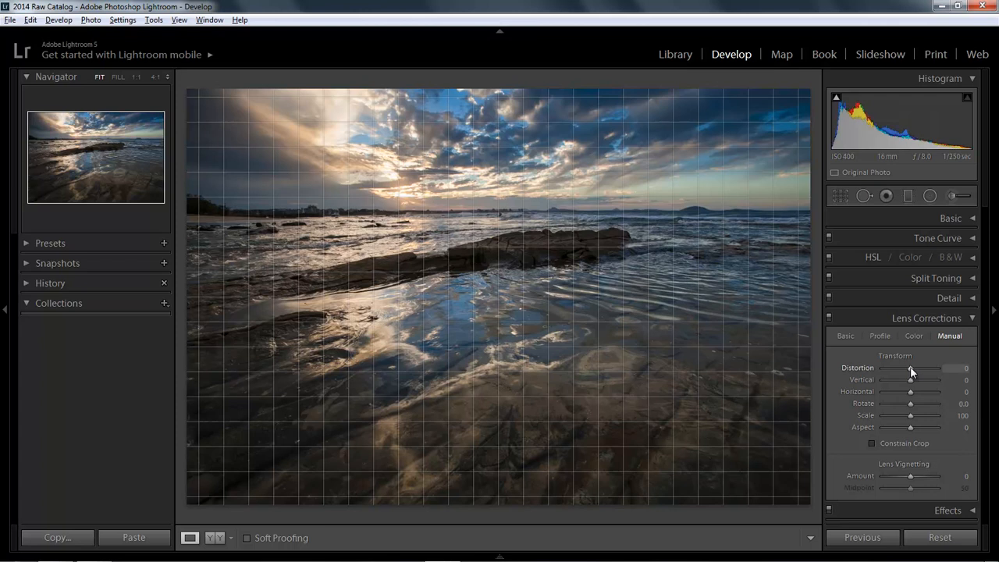
- Set the photo's transform Distortion to +100 and constrain the crop to remove the white borders
left_click_drag(911, 370, 935, 381)
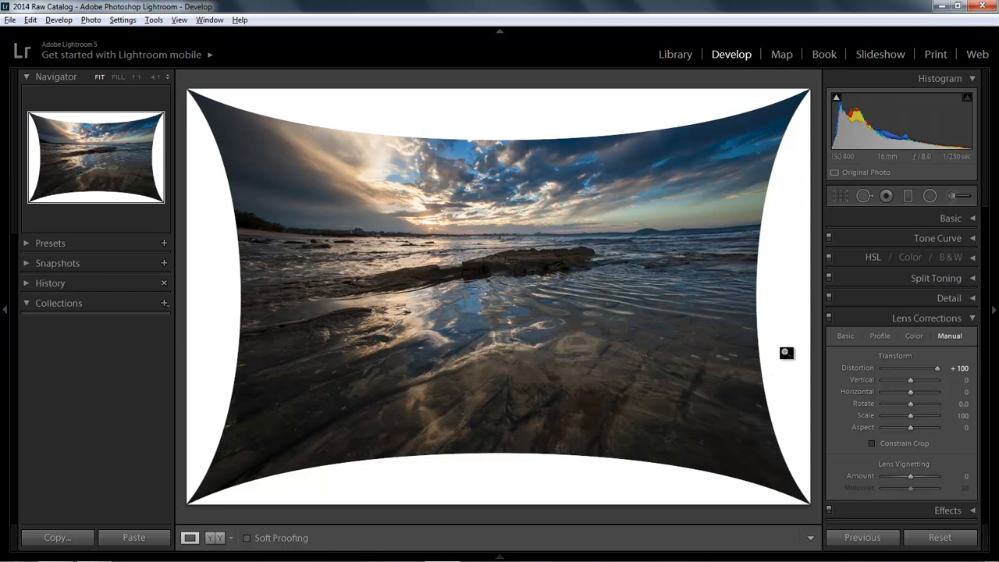
left_click(873, 443)
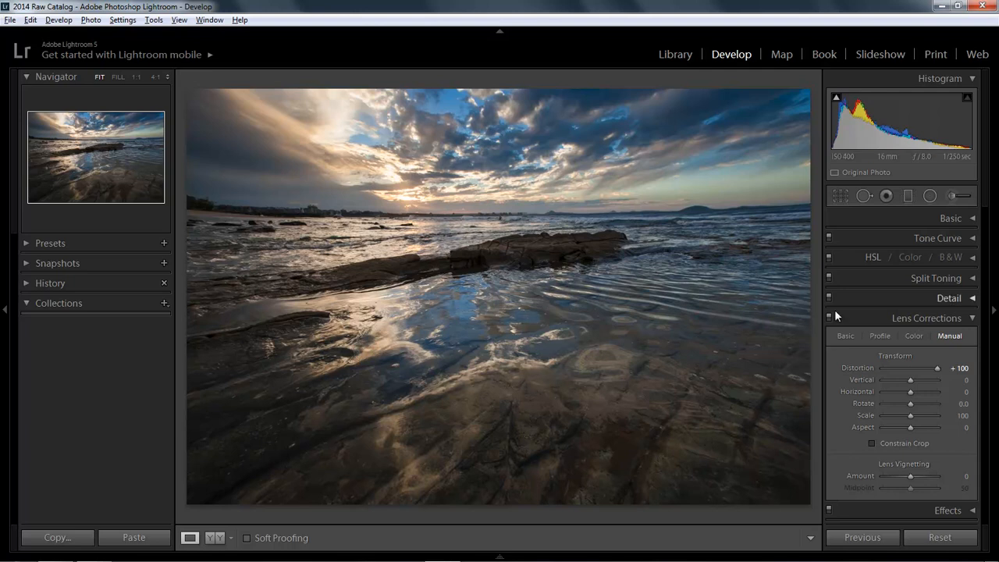
- Reset the crop to the full frame and return the transform Distortion to its default
left_click(840, 196)
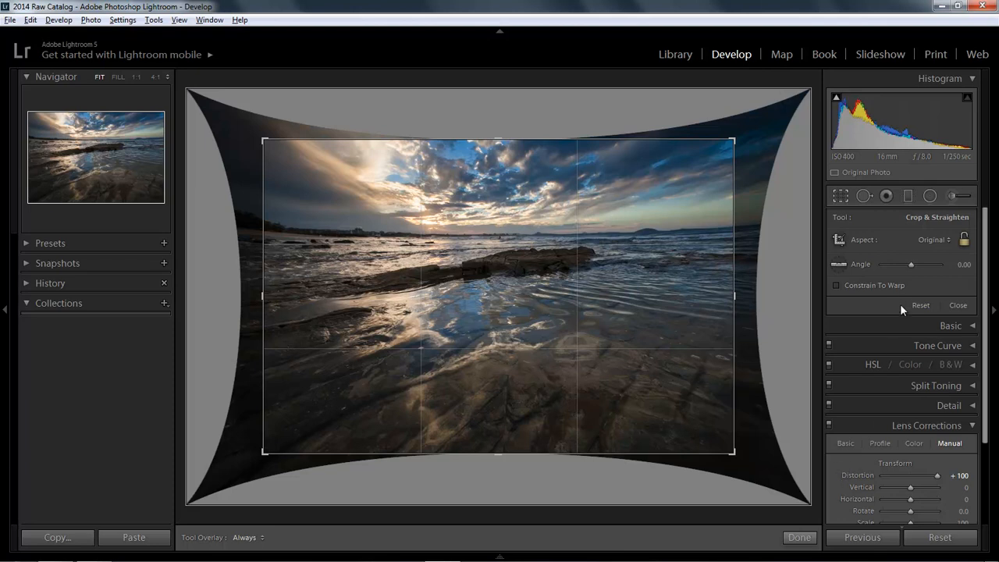
left_click(921, 306)
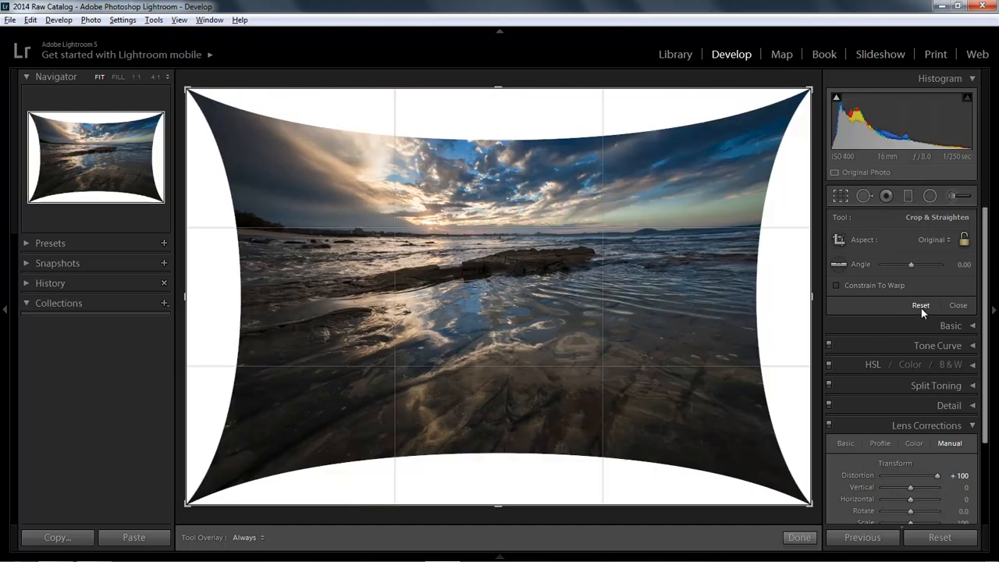
left_click(842, 200)
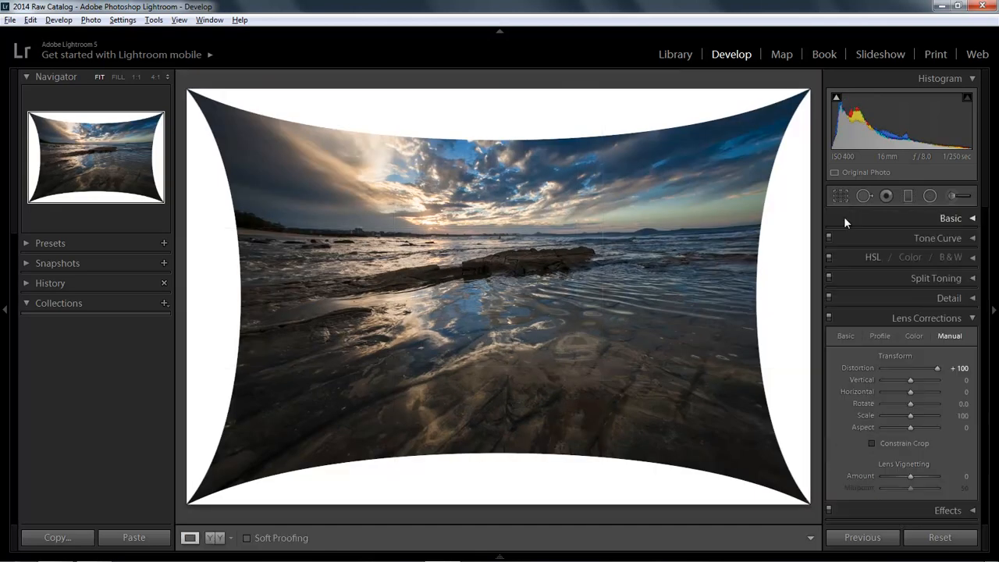
left_click_drag(895, 371, 937, 369)
double_click(938, 368)
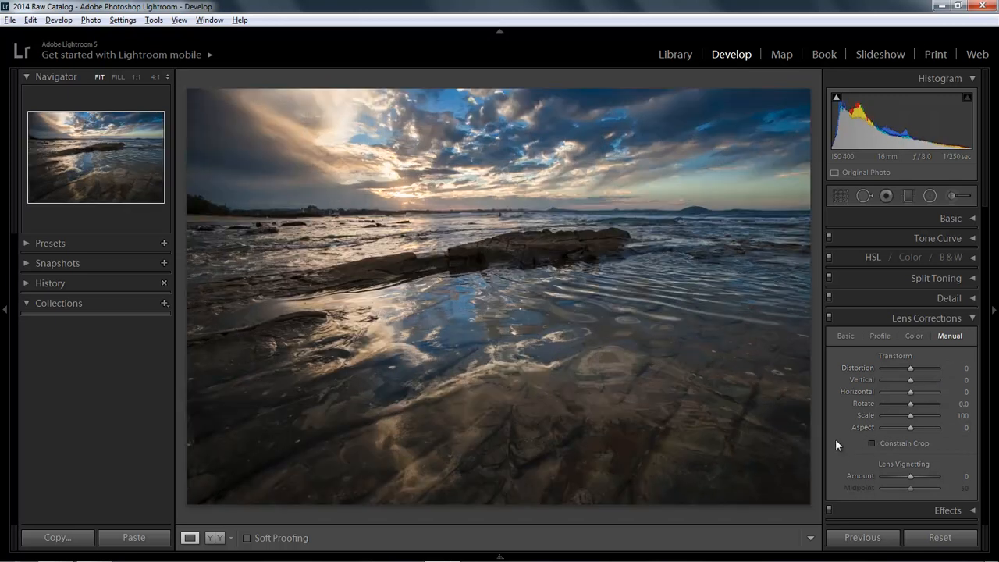
- Try a positive transform Distortion of about +70 on the seascape and reset it to its default
left_click(911, 380)
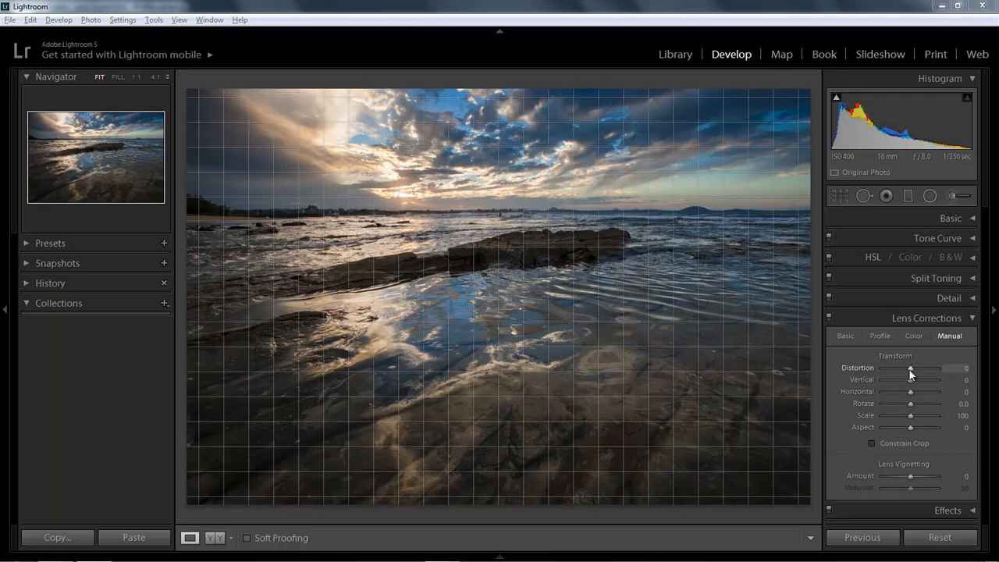
mouse_move(911, 369)
left_mouse_down()
mouse_move(895, 369)
mouse_move(928, 369)
left_mouse_up()
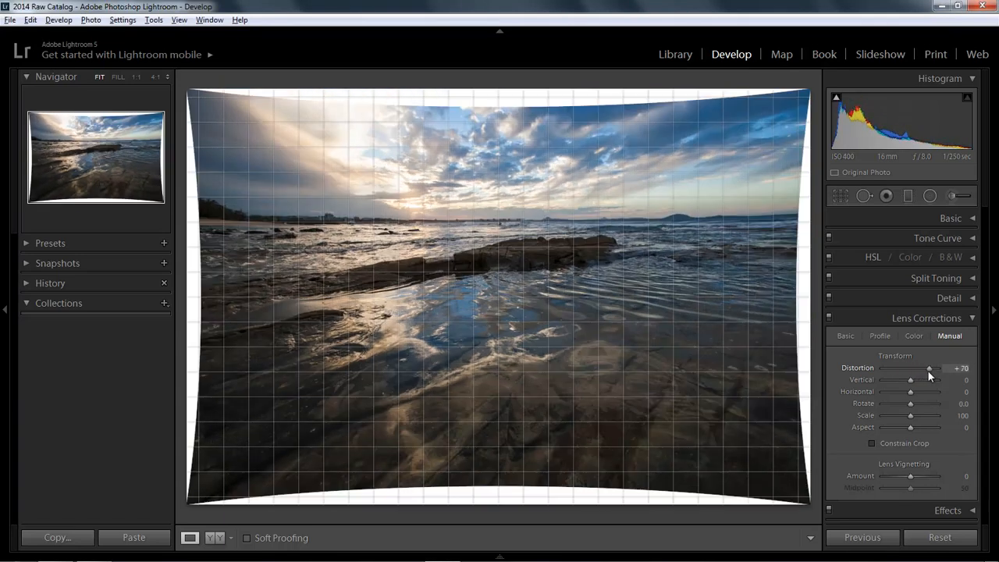
double_click(928, 369)
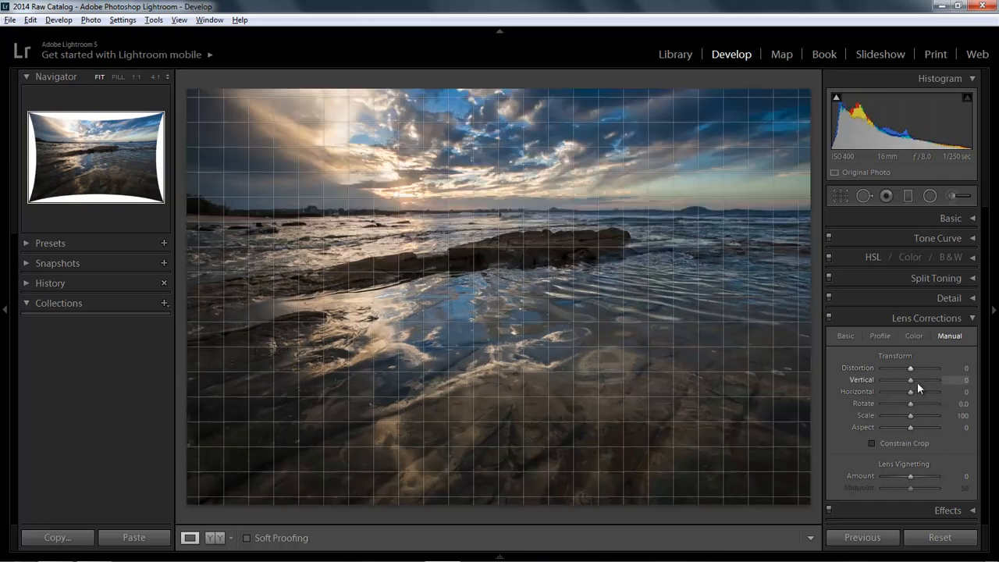
- Try the Vertical transform, plus Horizontal at -56 and +36, and reset both to their defaults
mouse_move(910, 381)
left_mouse_down()
mouse_move(895, 381)
mouse_move(938, 381)
mouse_move(895, 394)
left_mouse_up()
double_click(921, 384)
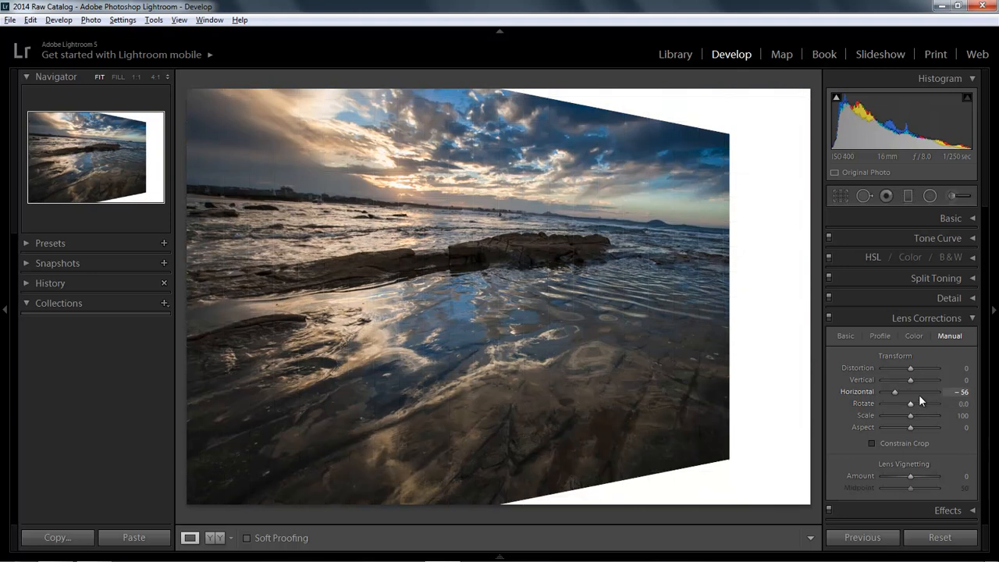
left_click(919, 392)
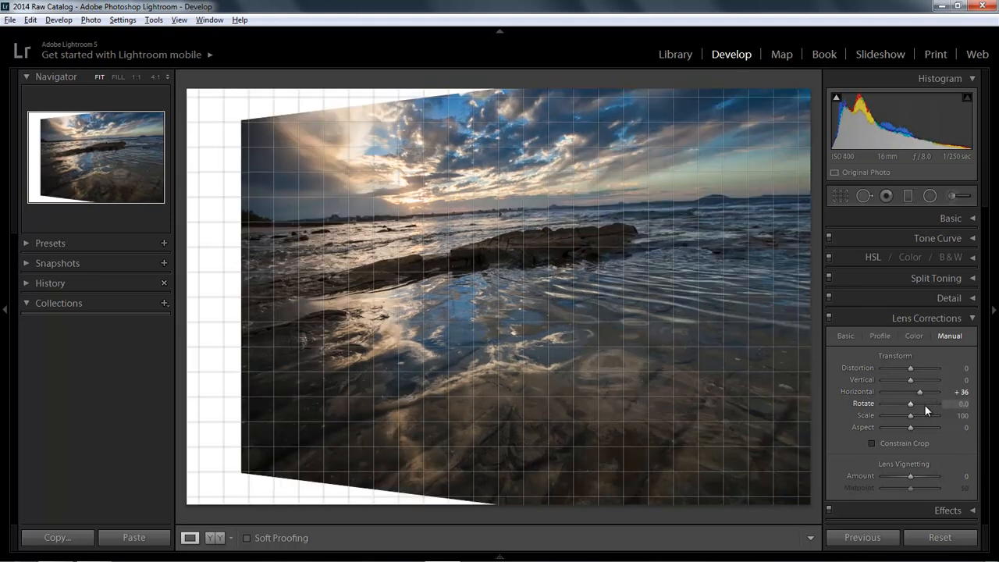
double_click(920, 393)
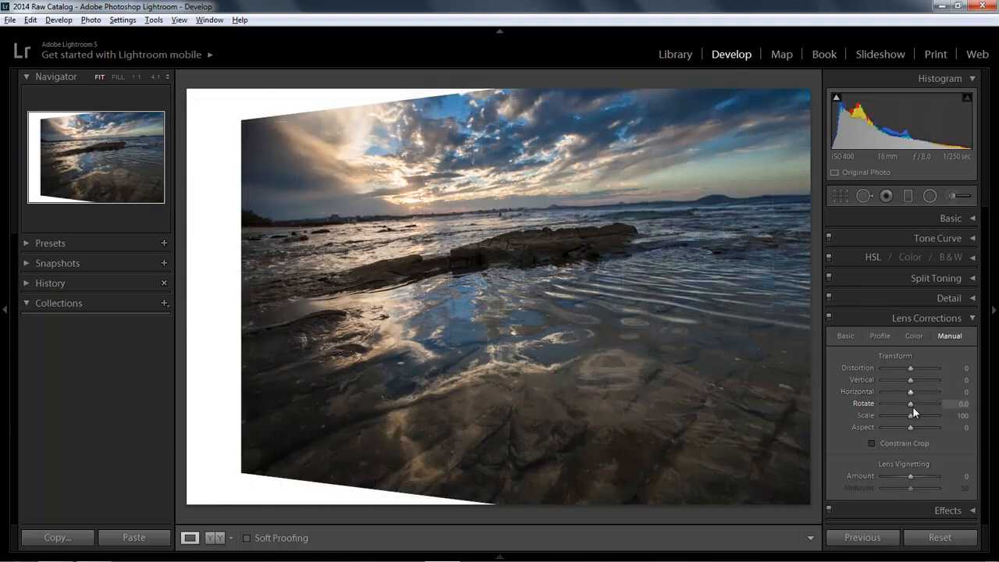
- Try Rotate at +3.8, Scale at 73 and Aspect at -86, and reset all three to their defaults
mouse_move(912, 406)
left_mouse_down()
mouse_move(920, 403)
mouse_move(896, 416)
left_mouse_up()
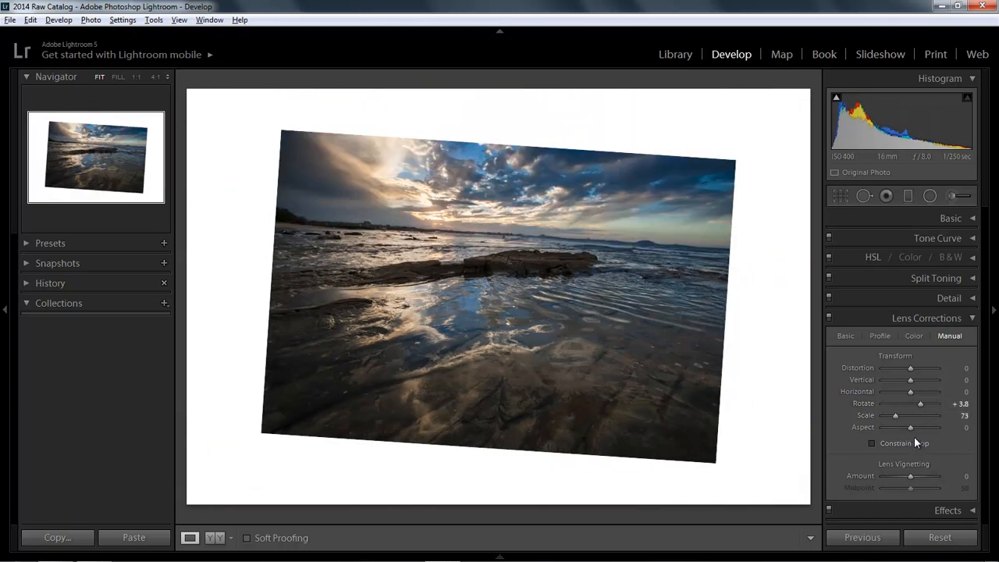
left_click_drag(910, 428, 887, 428)
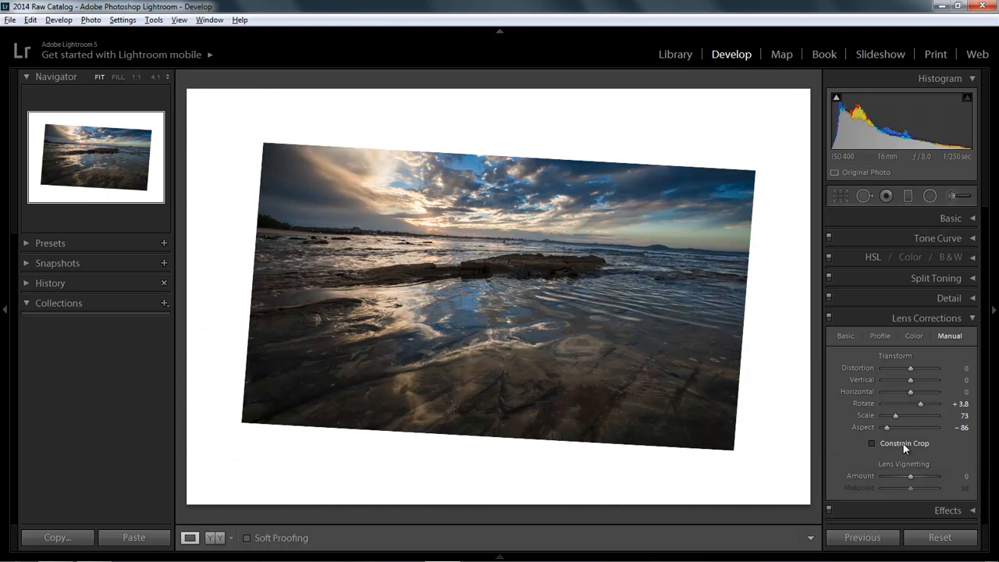
double_click(919, 404)
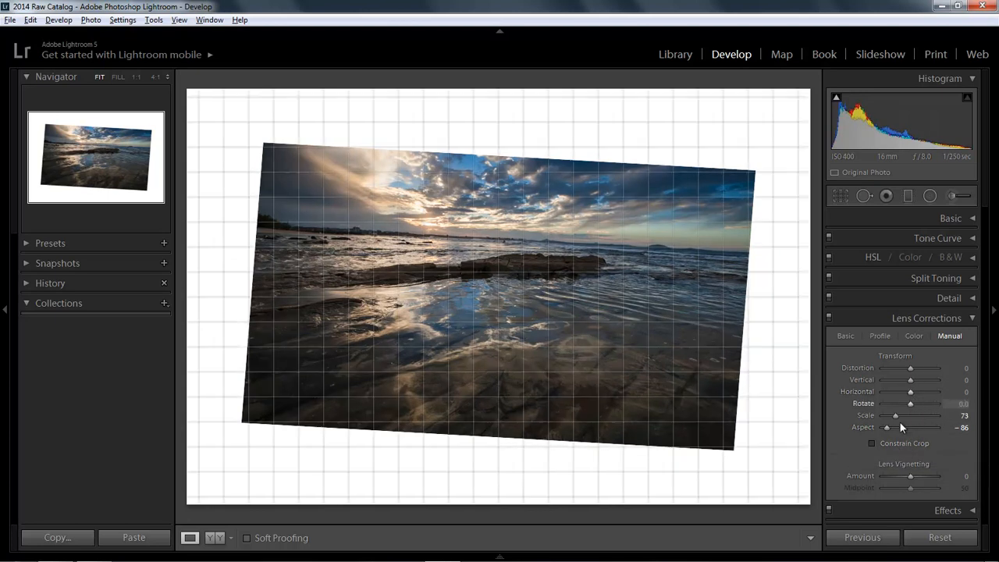
double_click(894, 415)
double_click(886, 427)
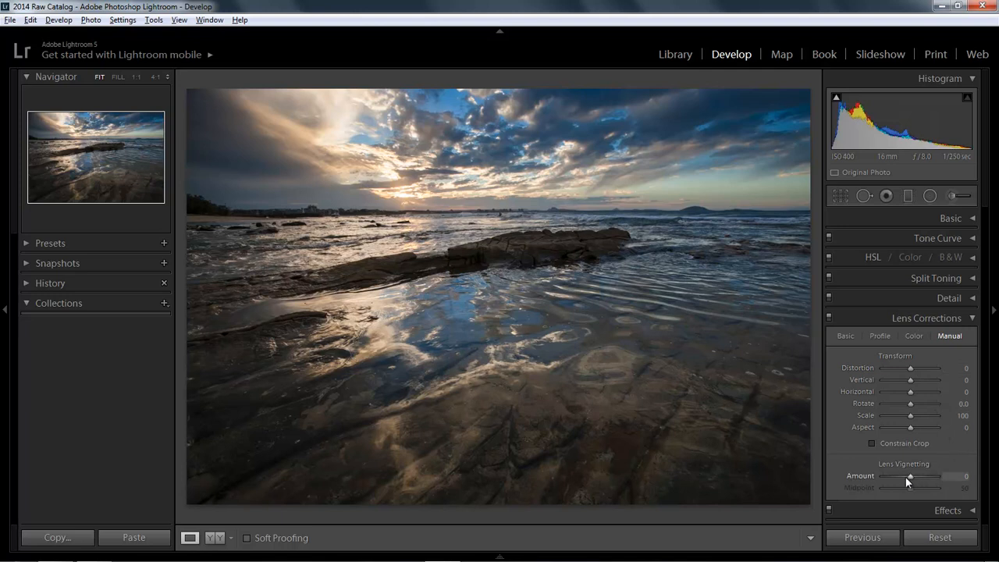
- Try a Lens Vignetting Amount of +100 with Midpoint 71, and reset both to their defaults
mouse_move(910, 478)
left_mouse_down()
mouse_move(897, 477)
mouse_move(943, 477)
mouse_move(899, 490)
mouse_move(919, 488)
left_mouse_up()
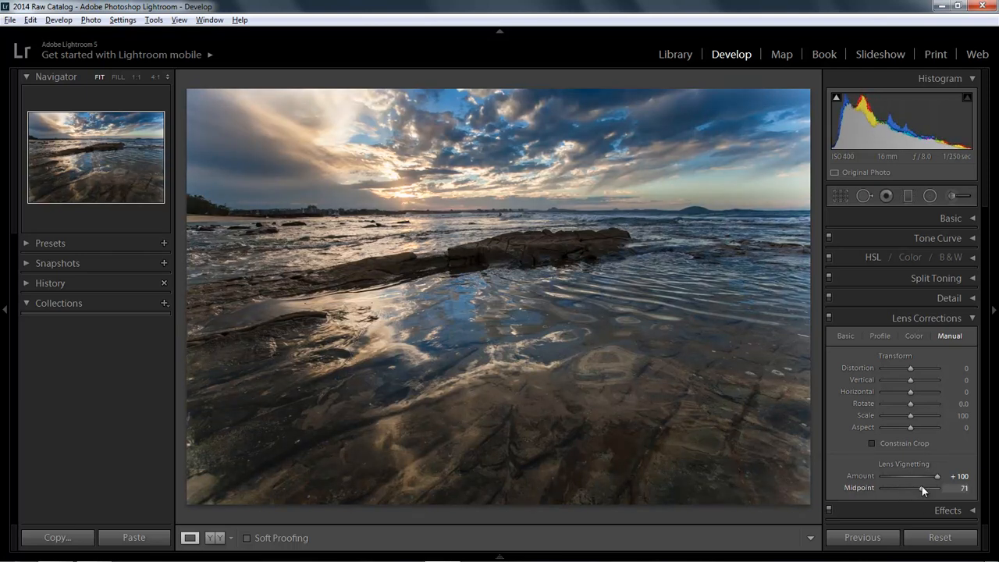
double_click(922, 488)
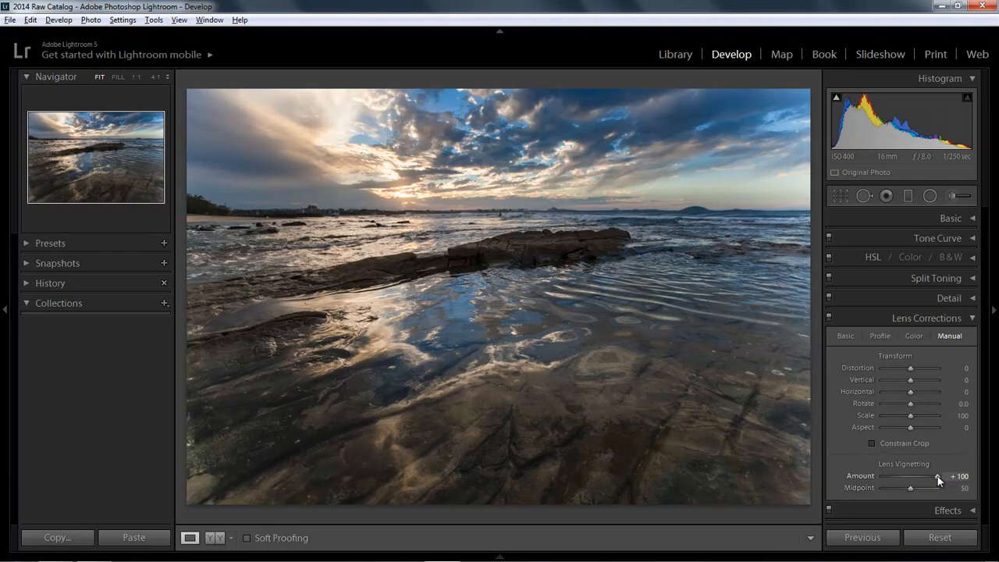
double_click(938, 476)
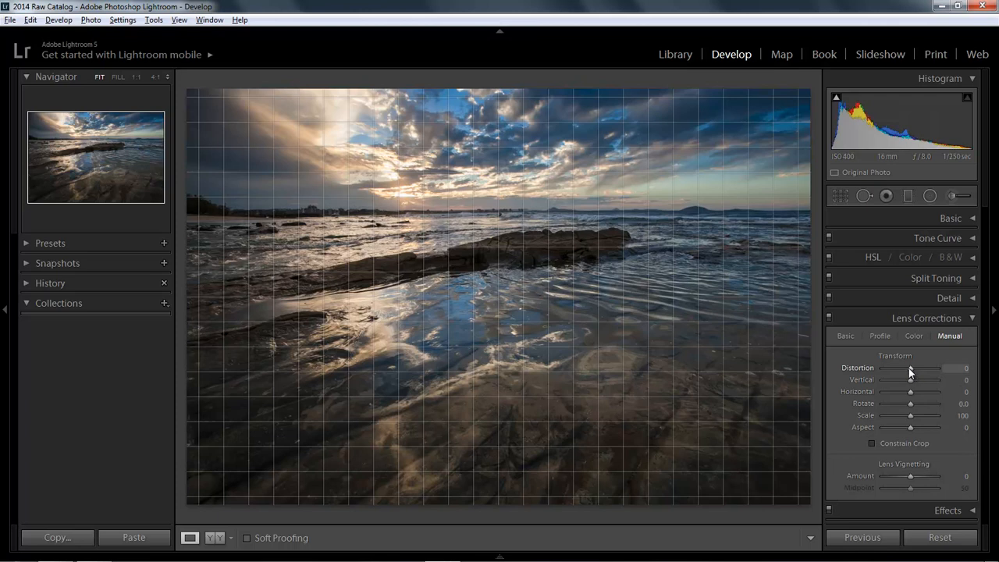
- Try several Distortion amounts against the grid overlay, including +17, +8, -14 and -3
left_click_drag(910, 368, 915, 368)
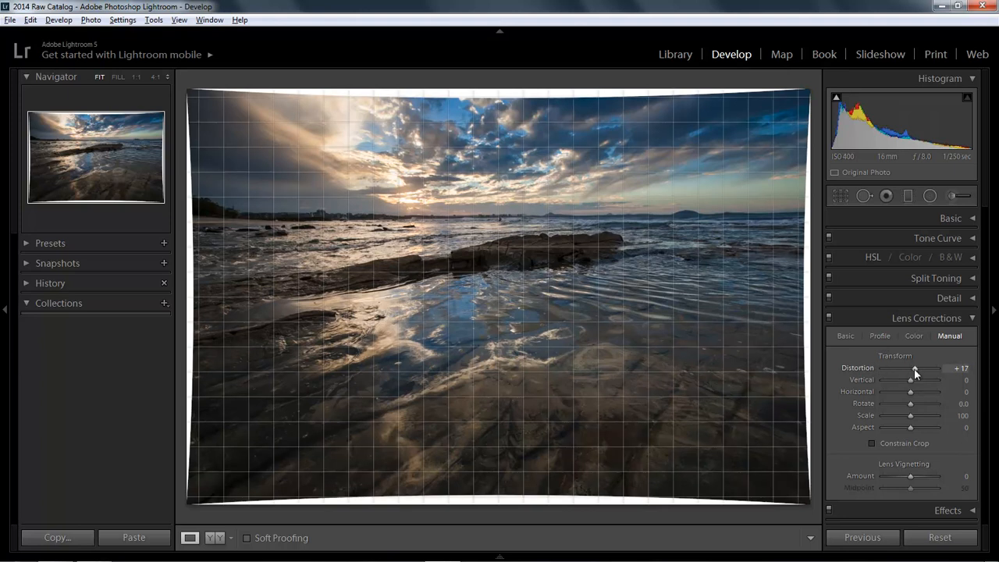
left_click_drag(914, 367, 912, 370)
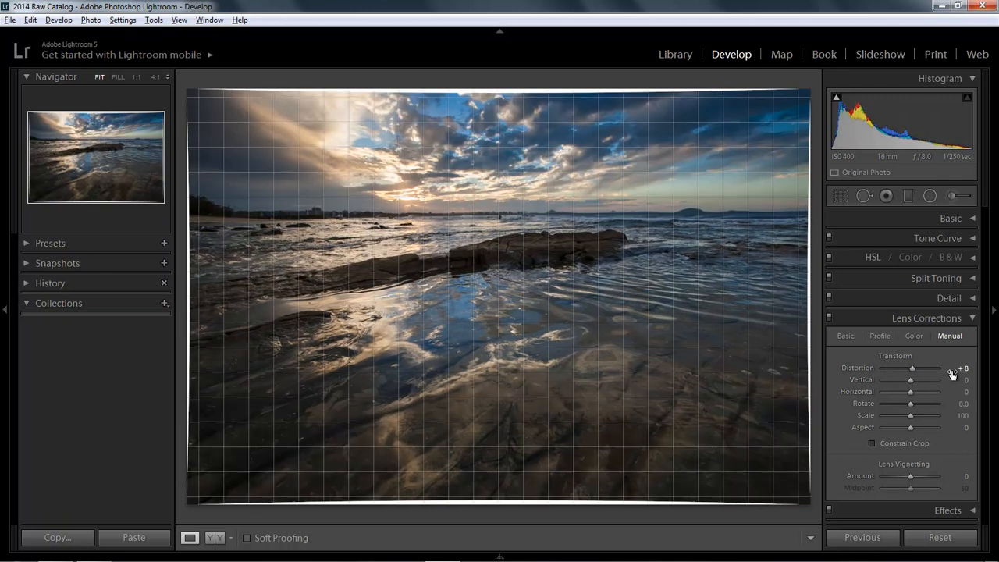
left_click(962, 367)
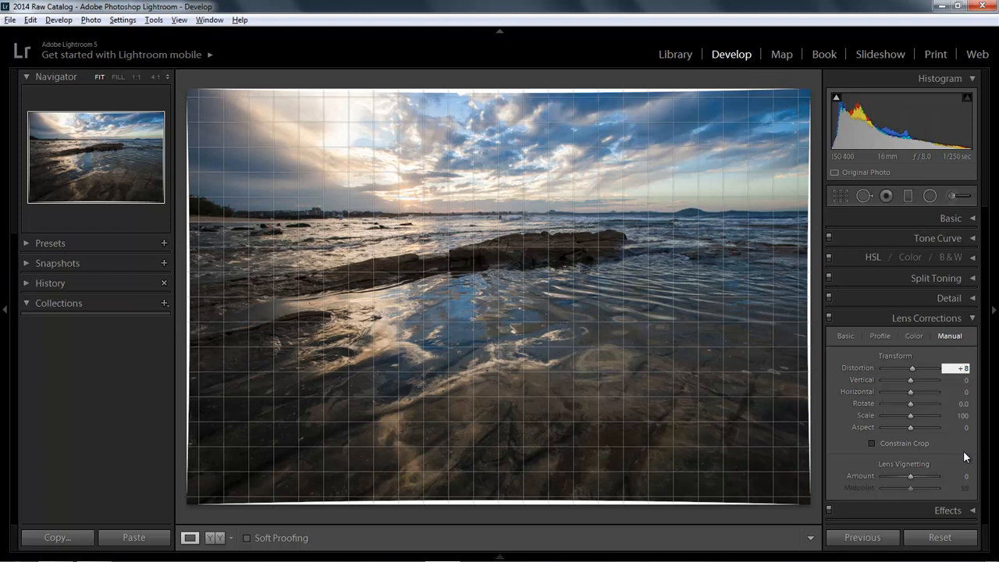
type("-2")
key("Return")
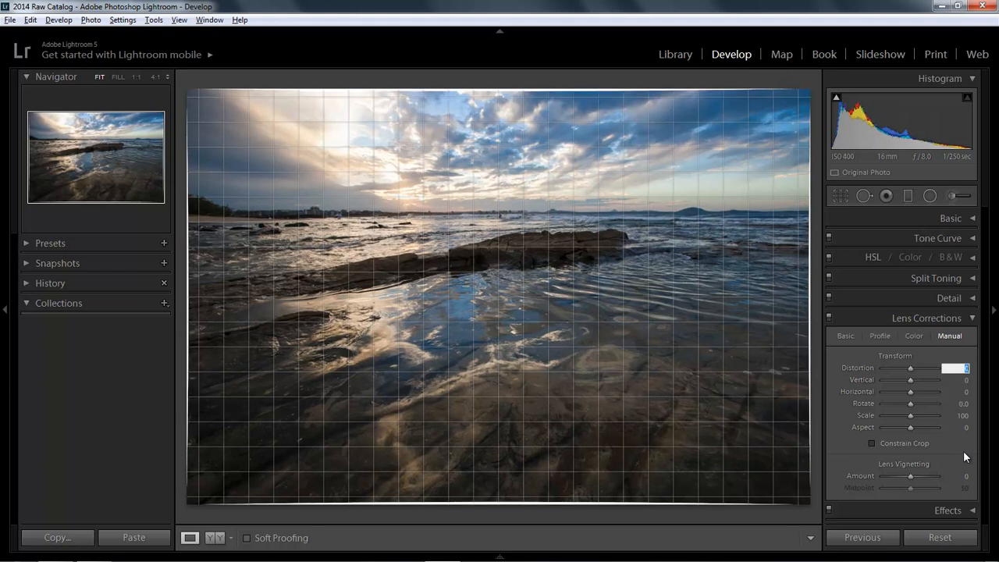
type("-10")
key("Return")
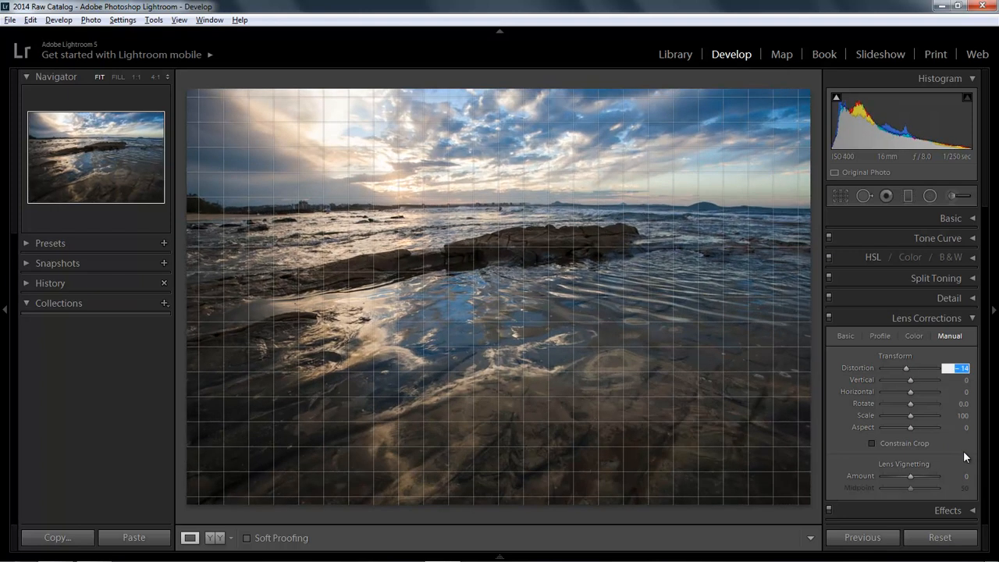
type("-3")
key("Return")
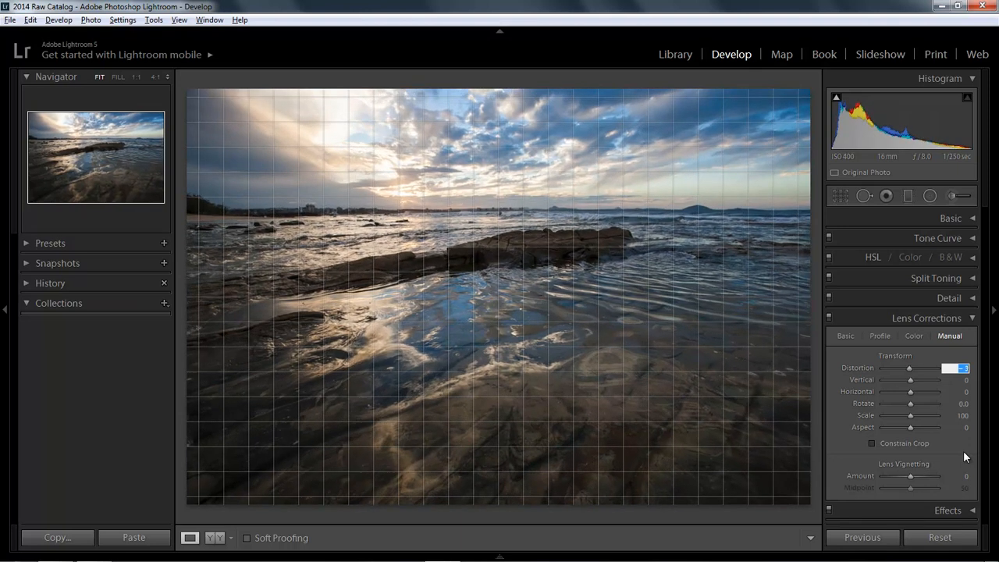
- Set the transform Distortion to +2
type("0")
key("Return")
type("-2")
key("Return")
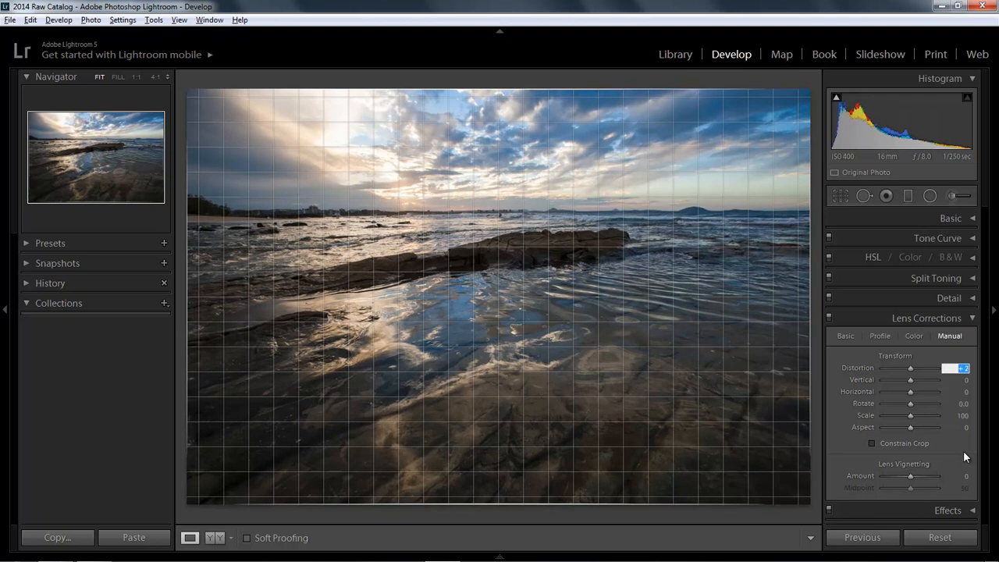